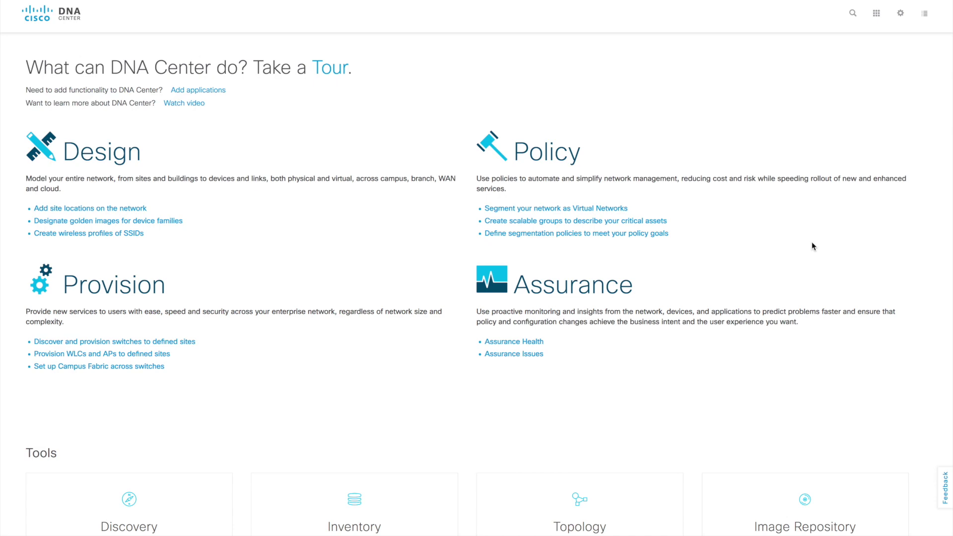
# Start a new device discovery from the home page and name it Fabric-WLC
pyautogui.click(118, 160)
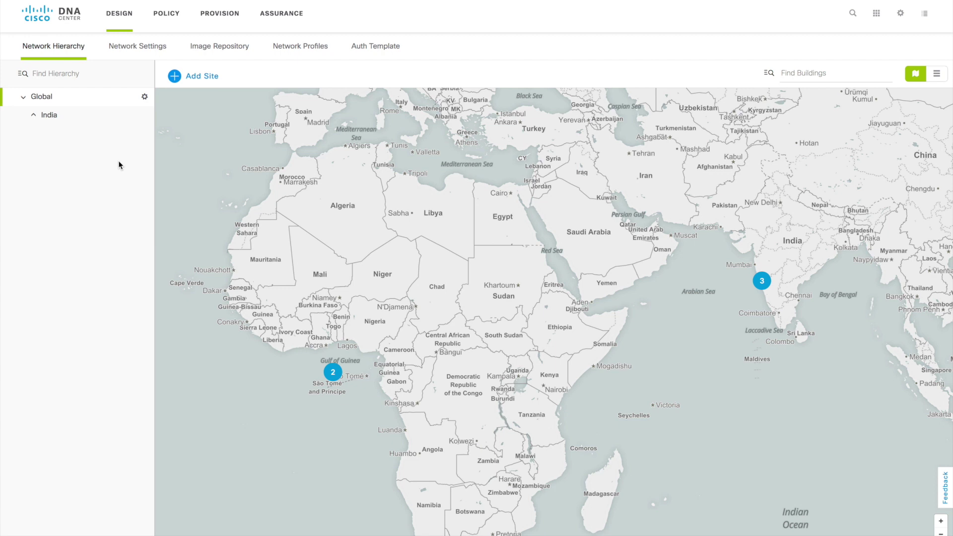
pyautogui.click(67, 15)
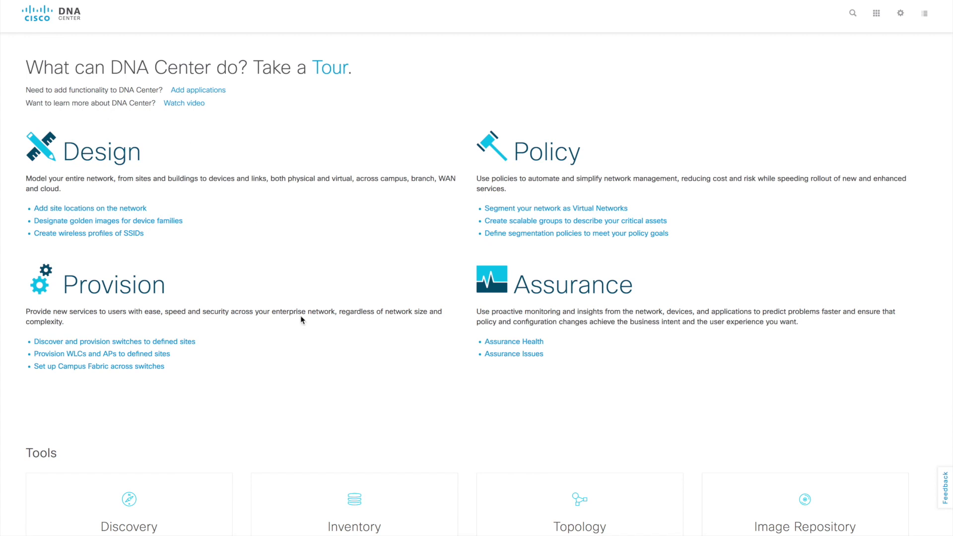
pyautogui.scroll(-4, 240, 387)
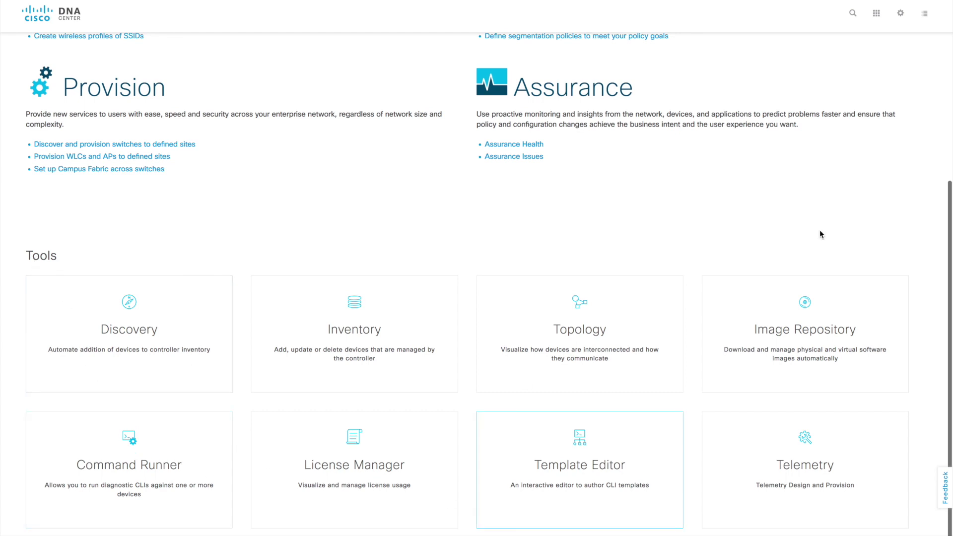
pyautogui.click(127, 329)
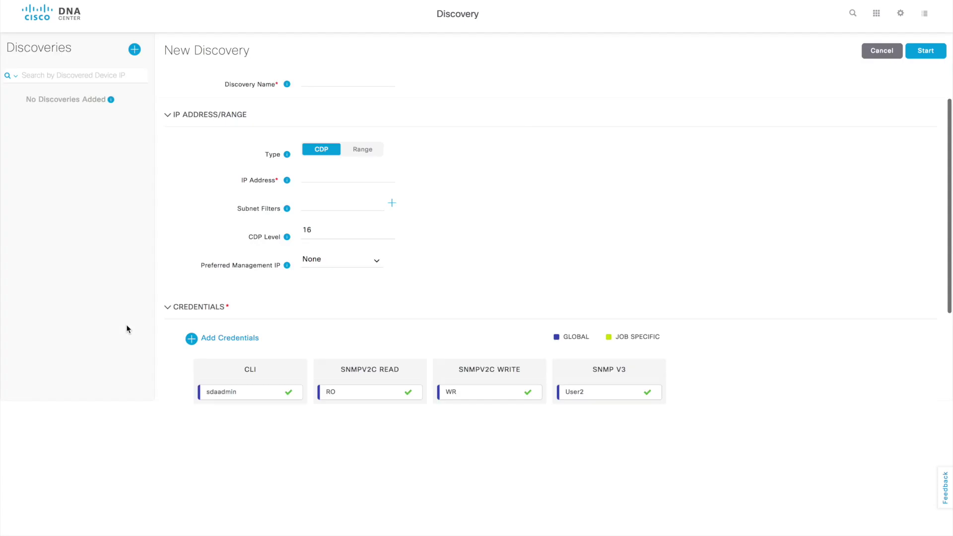
pyautogui.click(314, 81)
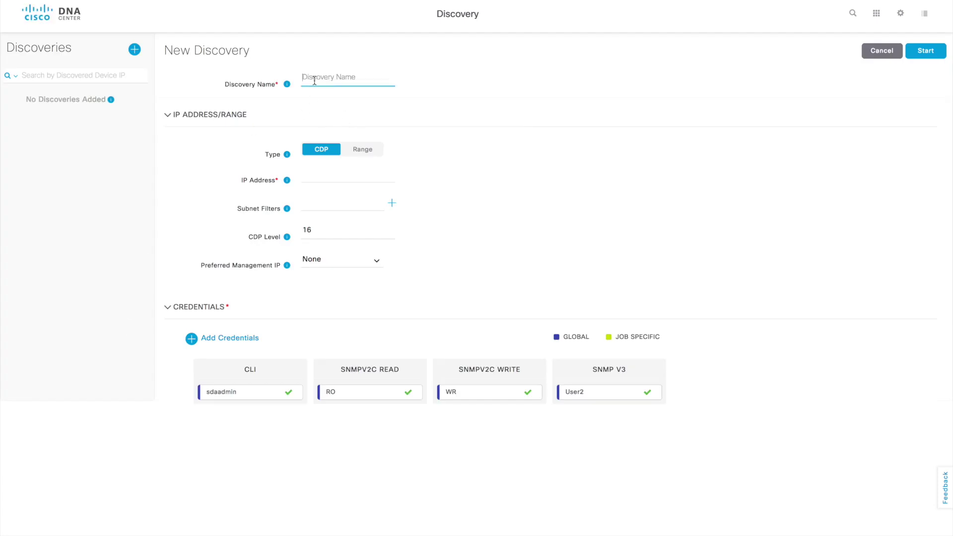
pyautogui.write('Fabric-WLC')
# Switch the discovery type to Range, with 192.168.16.2 as both start and end IP
pyautogui.click(364, 158)
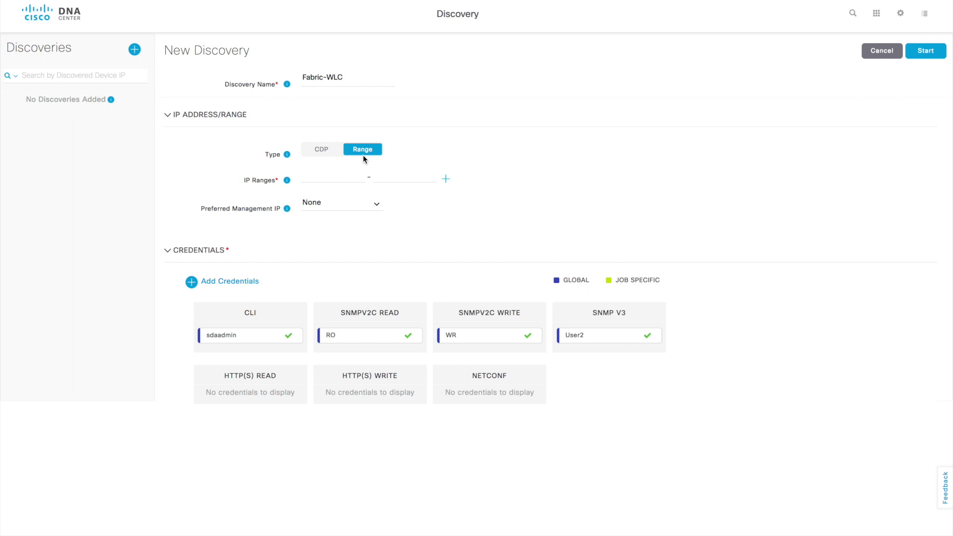
pyautogui.click(323, 177)
pyautogui.write('192.168.16.2')
pyautogui.click(393, 180)
pyautogui.write('192.168.16.2')
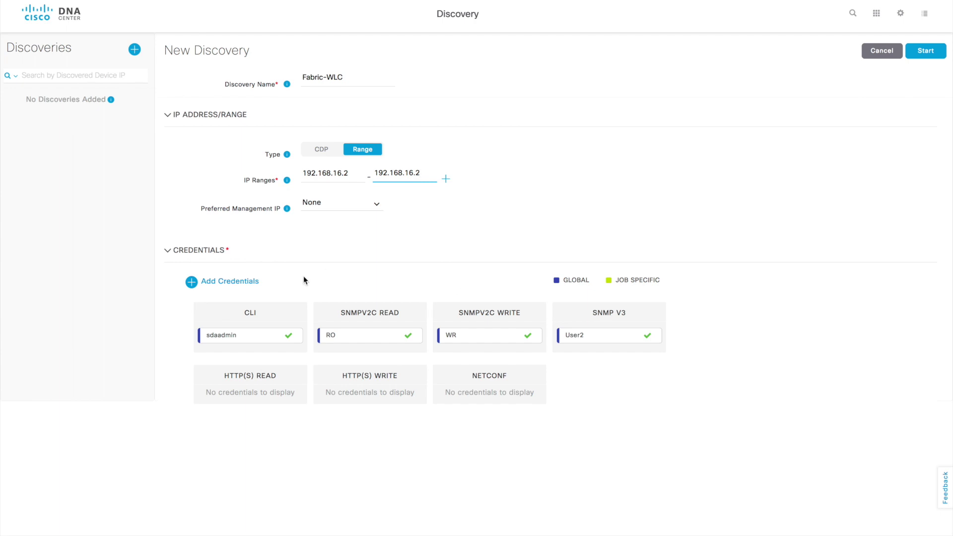
pyautogui.click(227, 282)
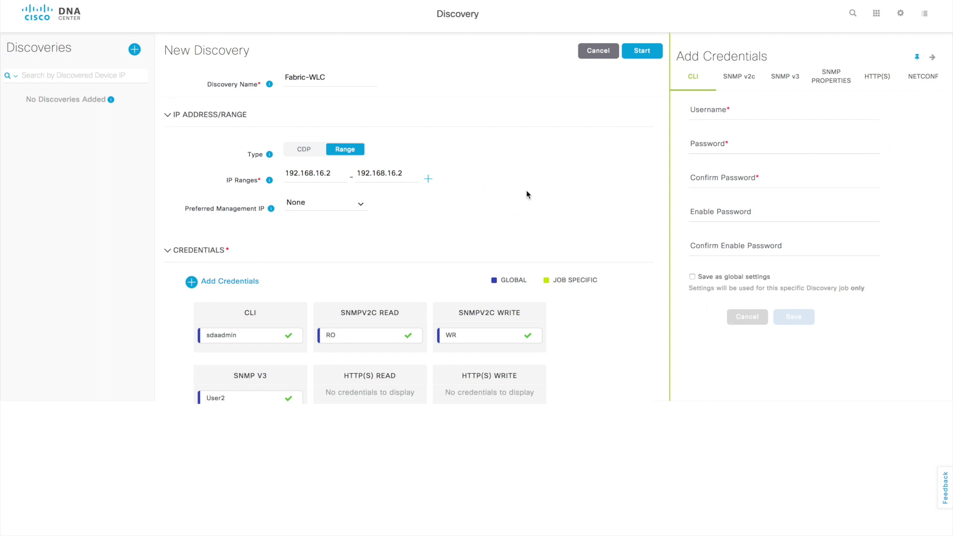
# Start the Fabric-WLC discovery and let it complete with one reachable device
pyautogui.click(642, 51)
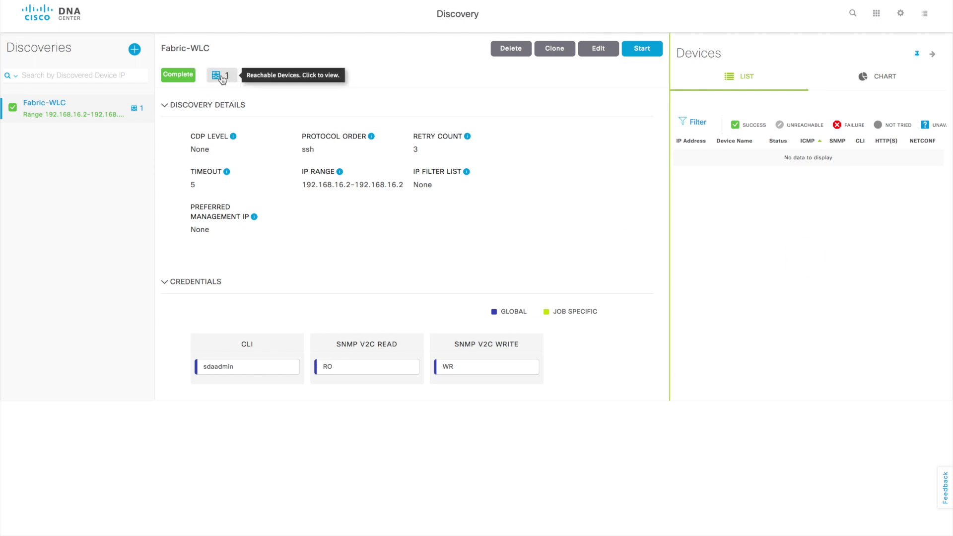
# Check that Inventory lists FABRIC-WLC1 at 192.168.16.2 as Reachable and Managed
pyautogui.click(221, 77)
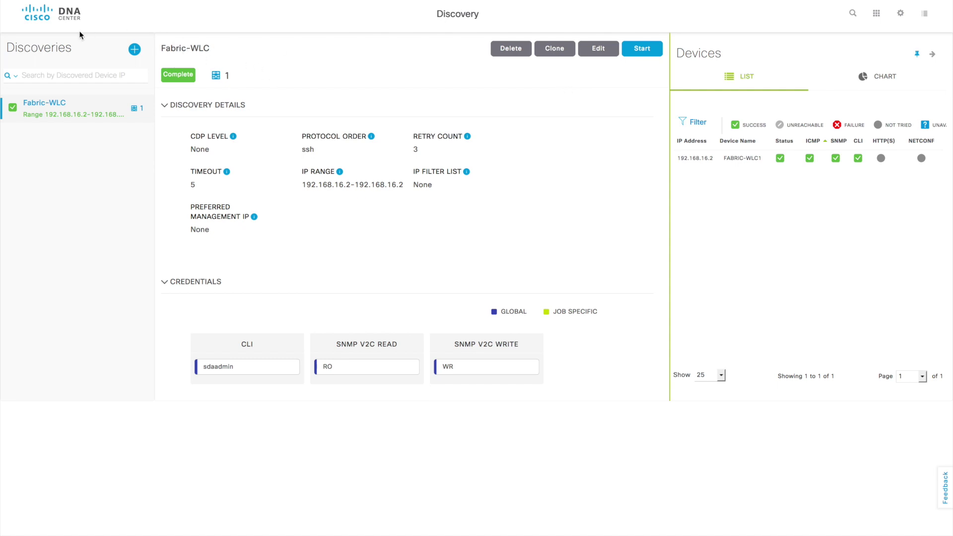
pyautogui.click(68, 22)
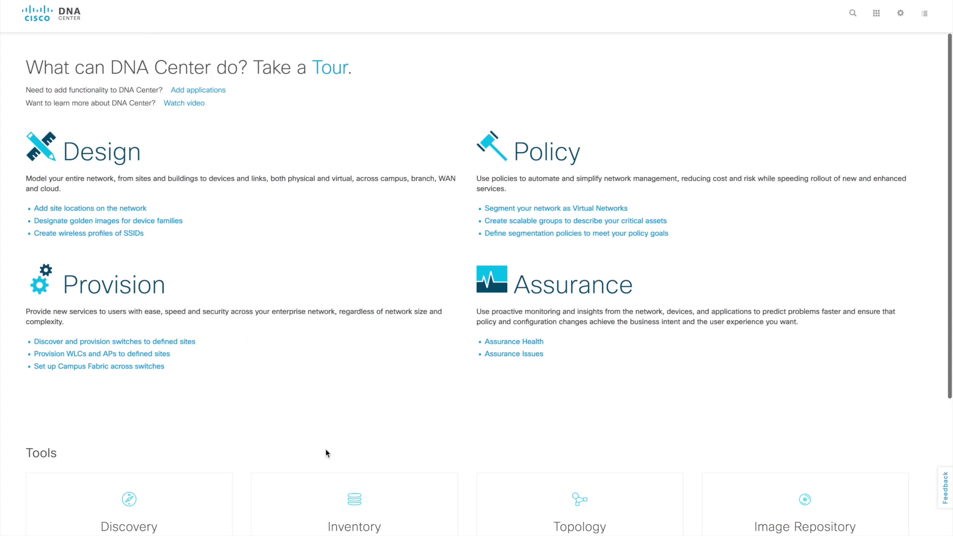
pyautogui.scroll(-3, 325, 452)
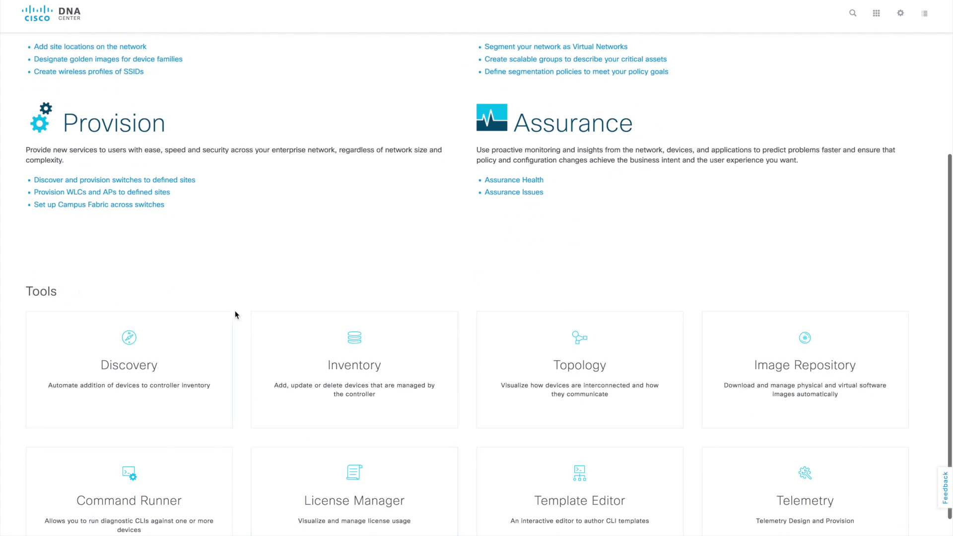
pyautogui.click(353, 378)
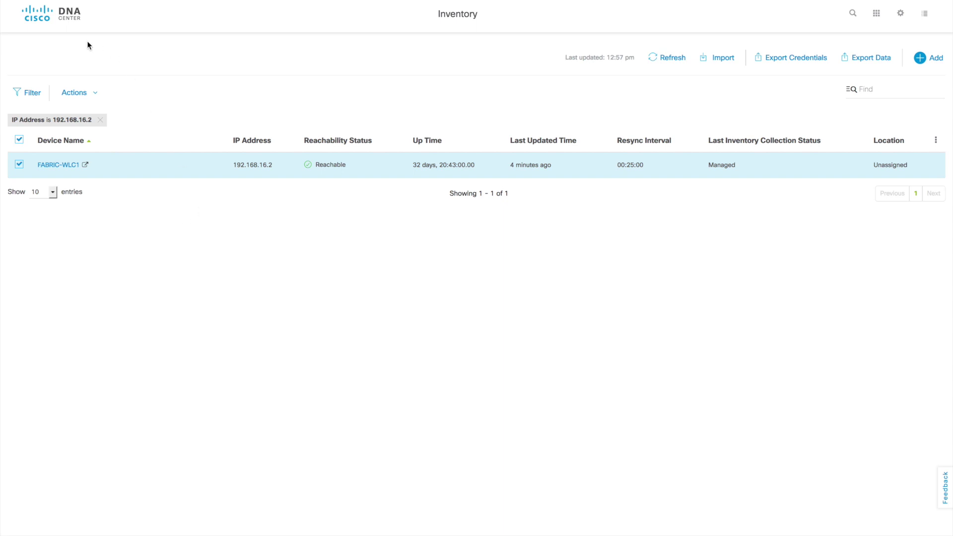
pyautogui.click(67, 21)
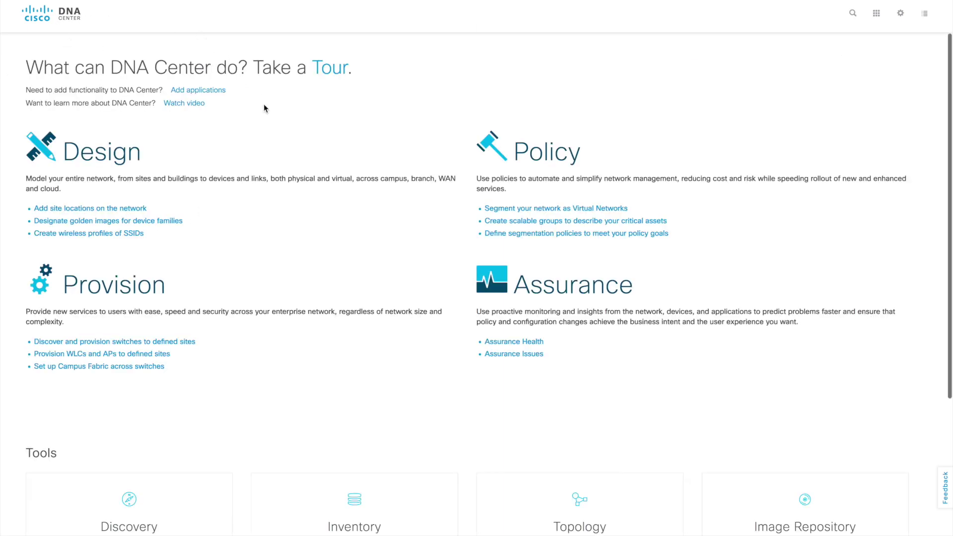
# Show the Provision inventory filtered to Unified AP and Wireless Controller, and select FABRIC-WLC1
pyautogui.click(108, 292)
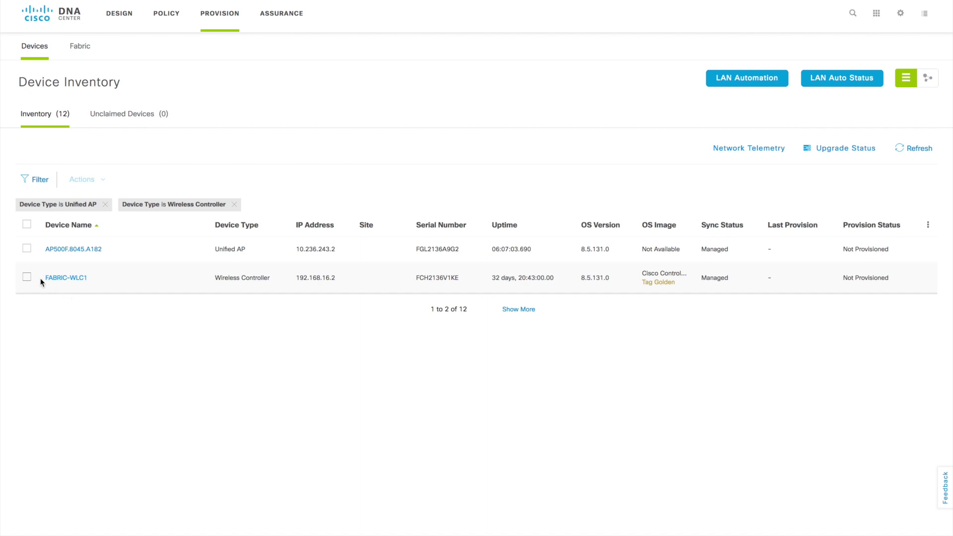
pyautogui.click(27, 277)
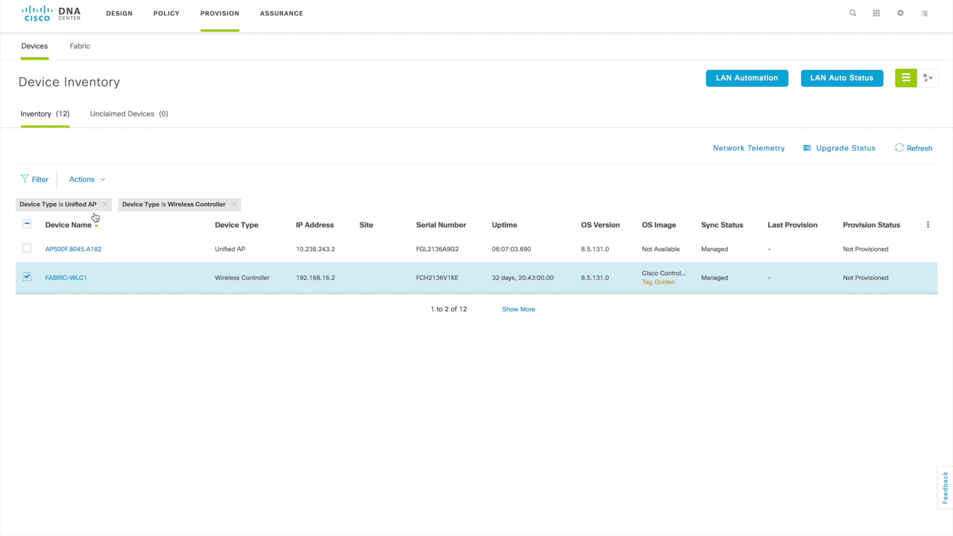
# Assign FABRIC-WLC1 to the B1/Floor-1 site using Assign Device to Site
pyautogui.click(104, 180)
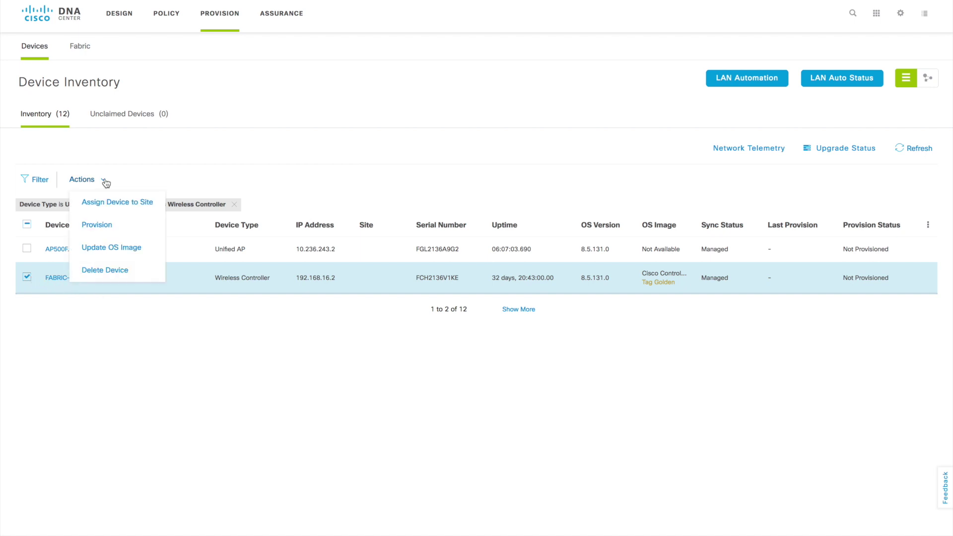
pyautogui.click(114, 208)
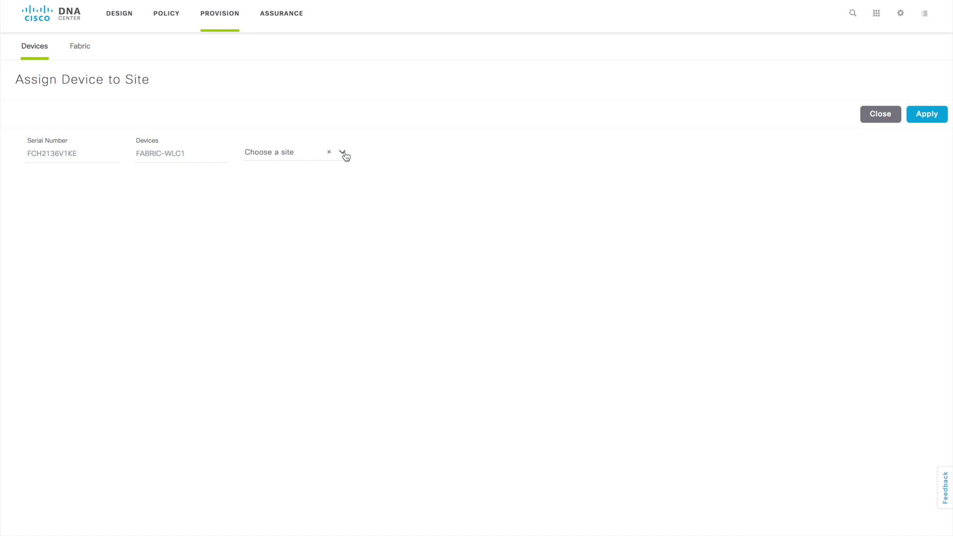
pyautogui.click(343, 153)
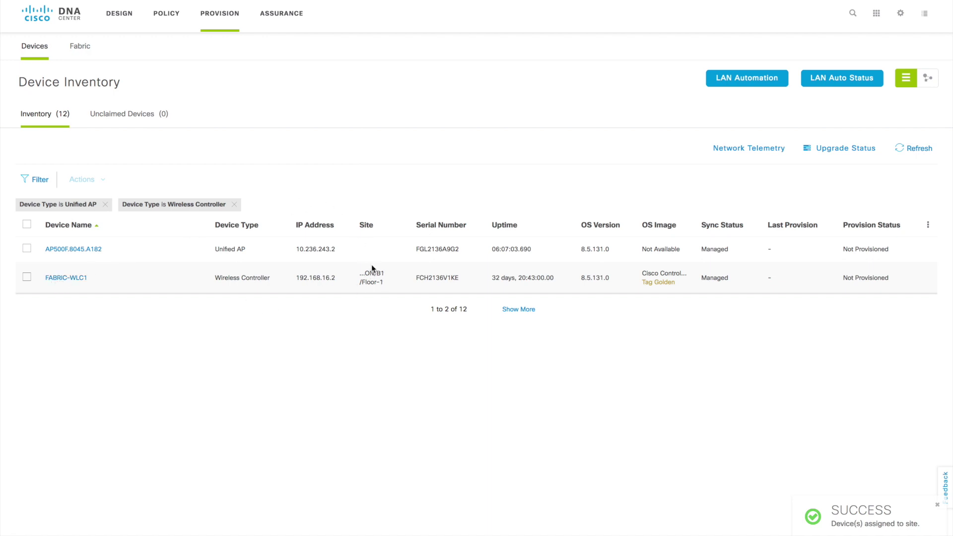
pyautogui.click(26, 277)
pyautogui.click(99, 183)
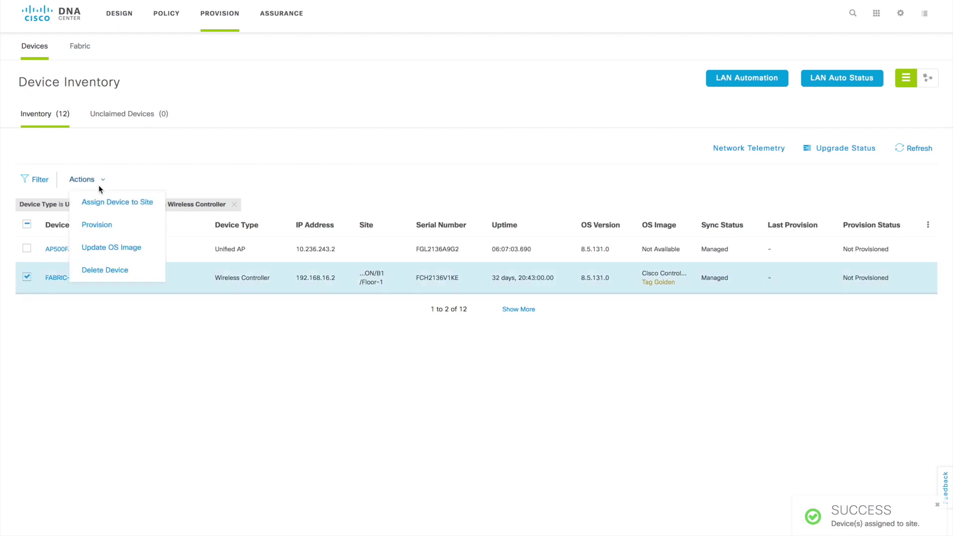
# Begin provisioning FABRIC-WLC1 and advance past the site step to Configuration
pyautogui.click(98, 226)
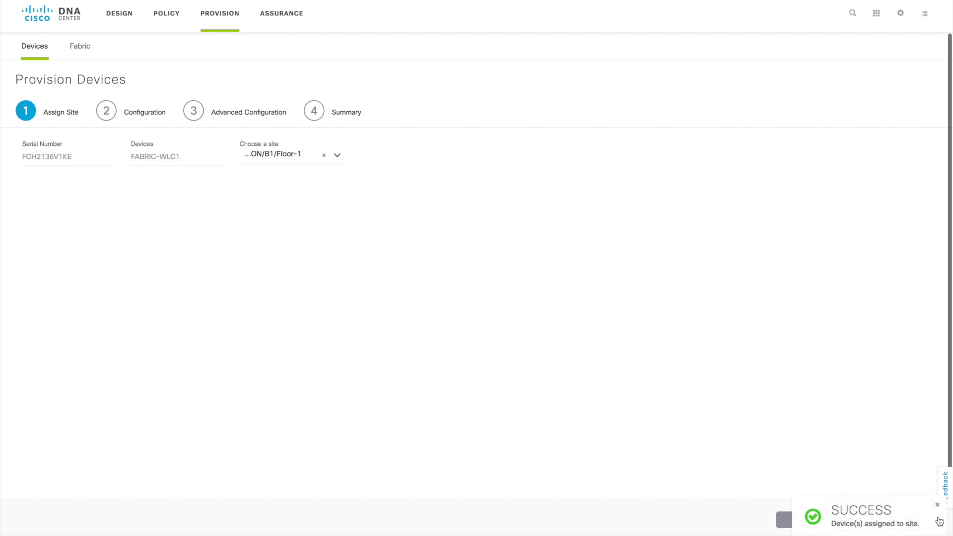
pyautogui.click(937, 506)
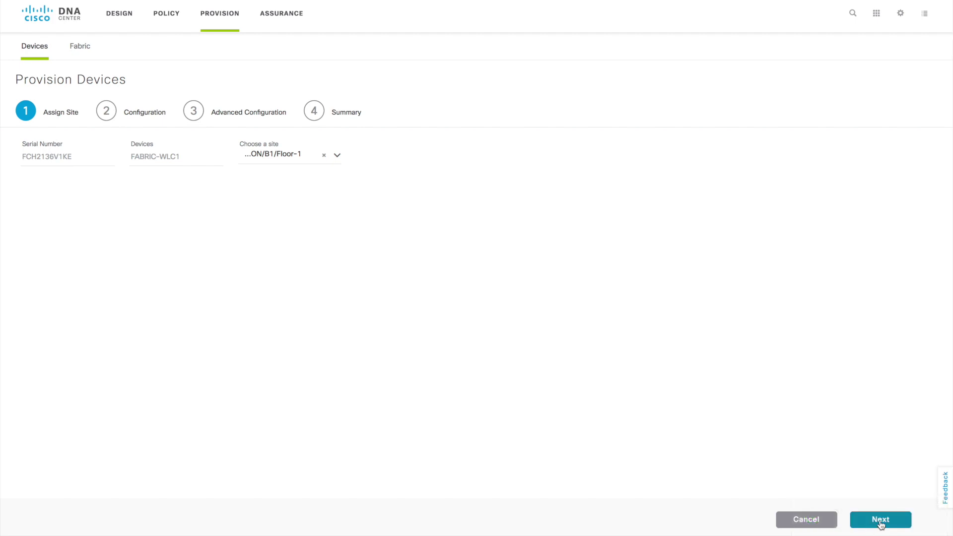
pyautogui.click(880, 519)
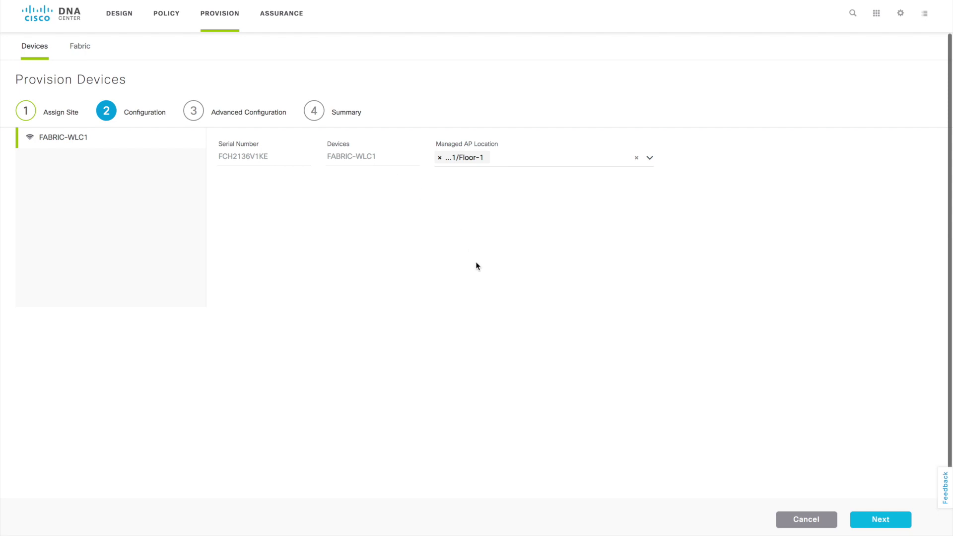
# Add FLOOR-2 alongside Floor-1 as managed AP locations and continue to the Summary
pyautogui.moveTo(500, 146); pyautogui.dragTo(437, 144)
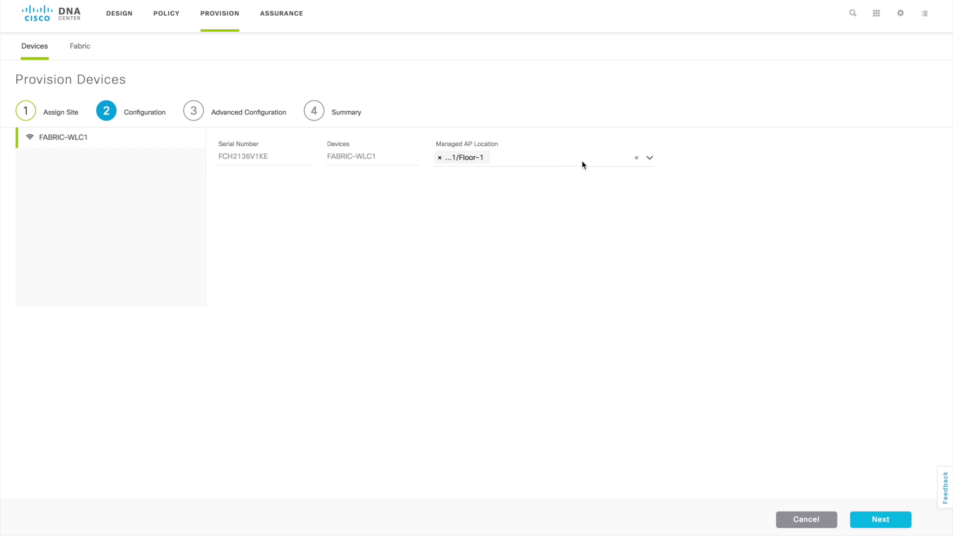
pyautogui.click(650, 158)
pyautogui.click(456, 207)
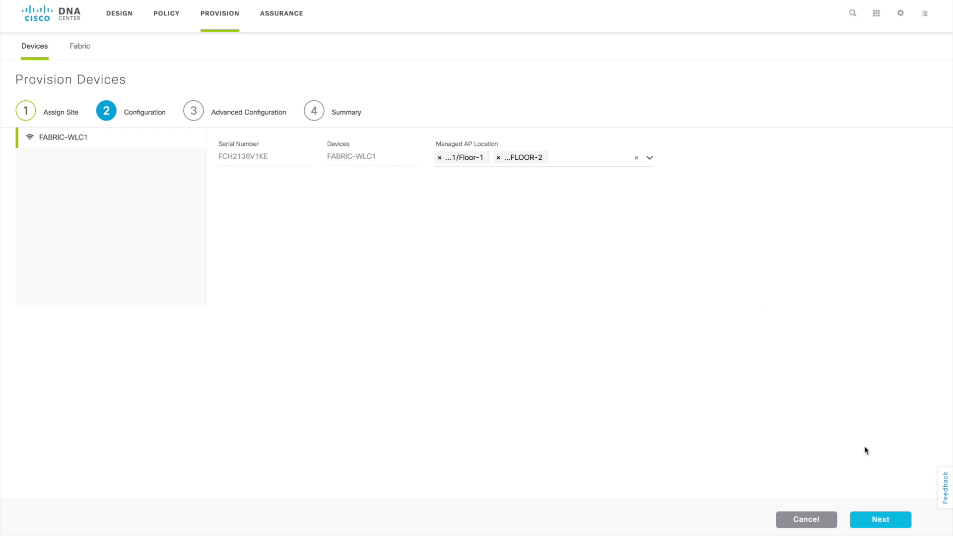
pyautogui.click(882, 519)
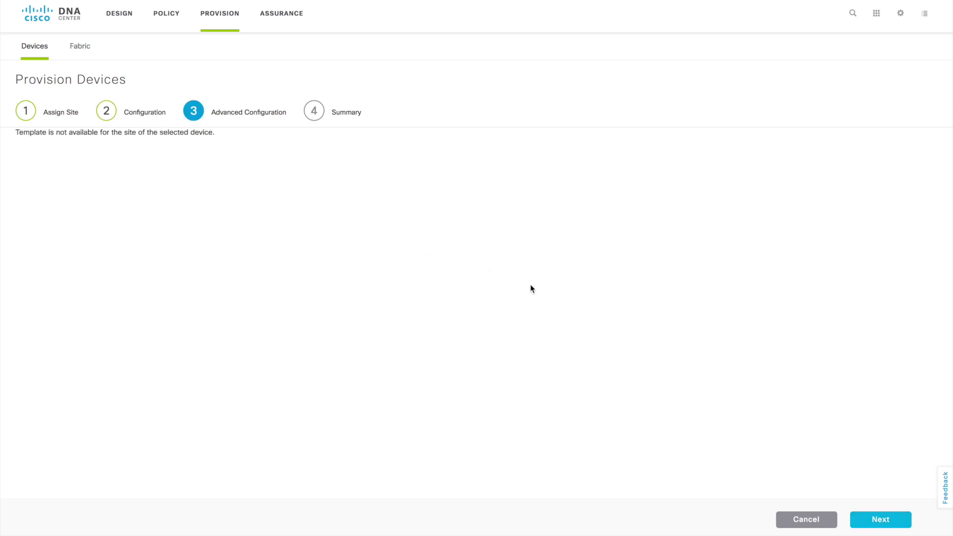
pyautogui.click(106, 112)
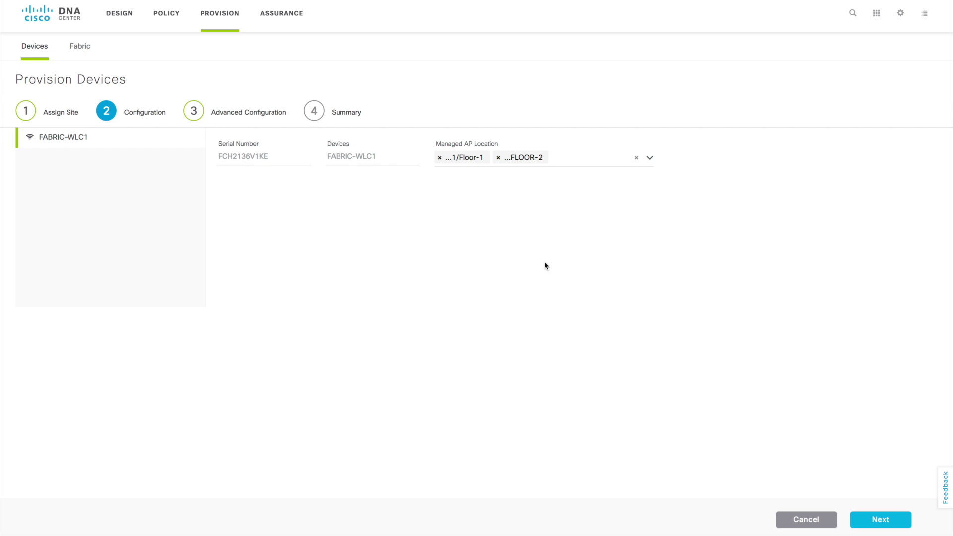
pyautogui.click(873, 519)
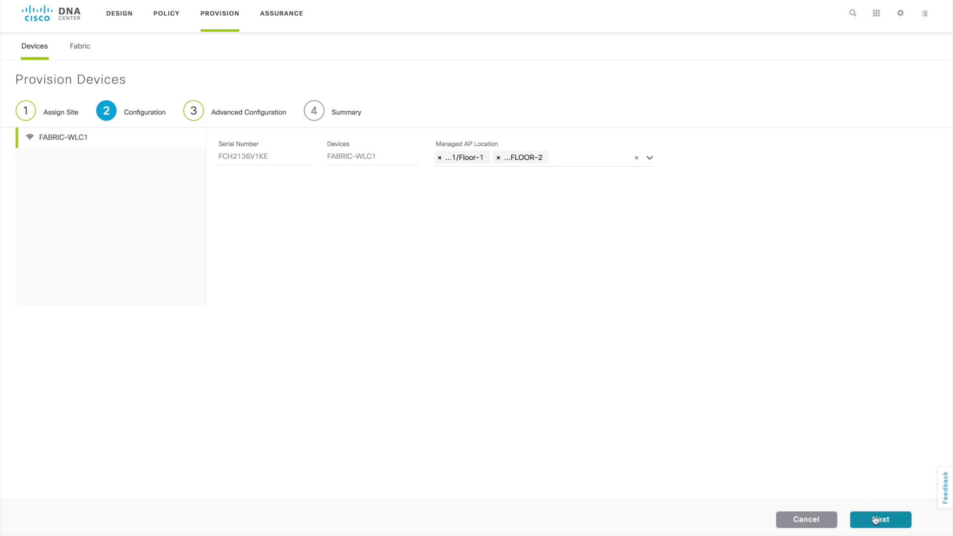
pyautogui.click(873, 518)
pyautogui.scroll(-10, 692, 362)
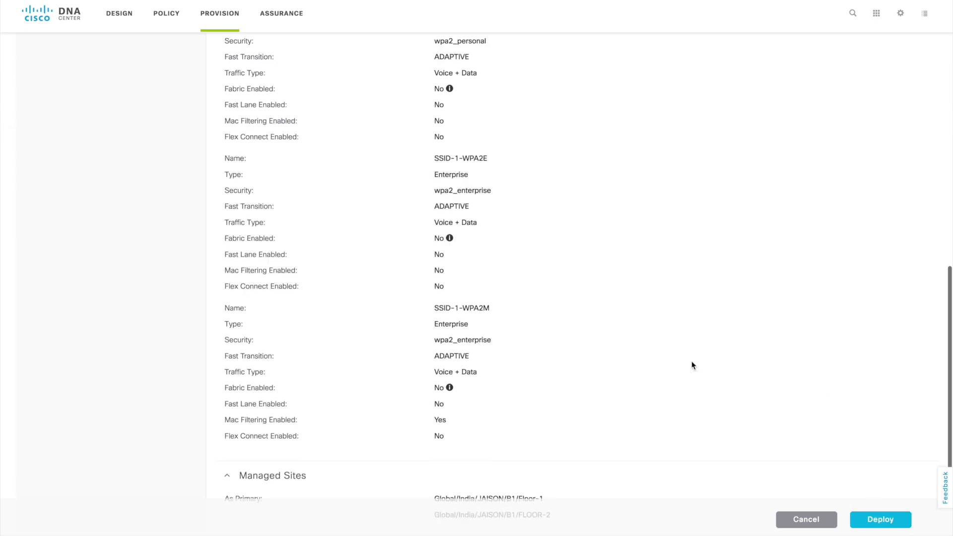
# Review the SSID details and the Floor-1 and FLOOR-2 managed site paths
pyautogui.scroll(1, 692, 361)
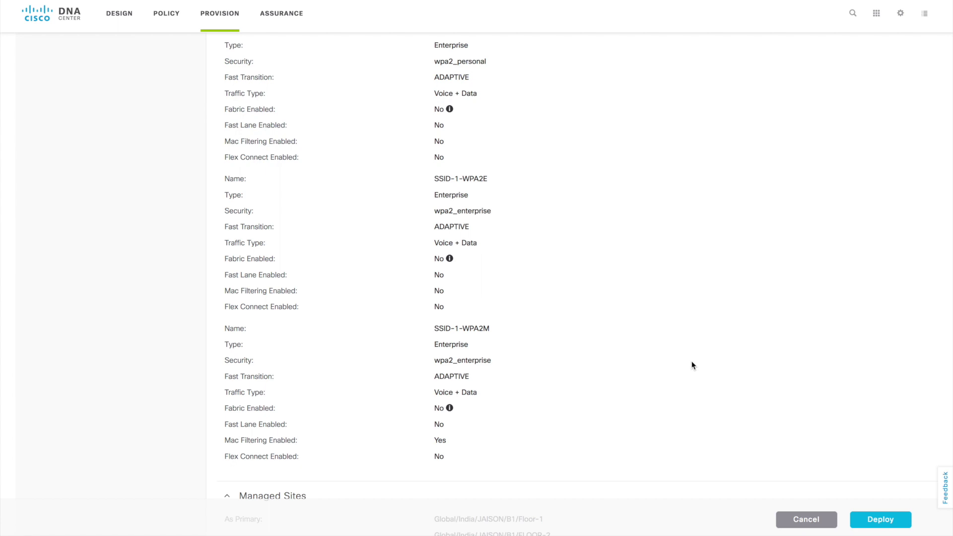
pyautogui.scroll(-2, 693, 365)
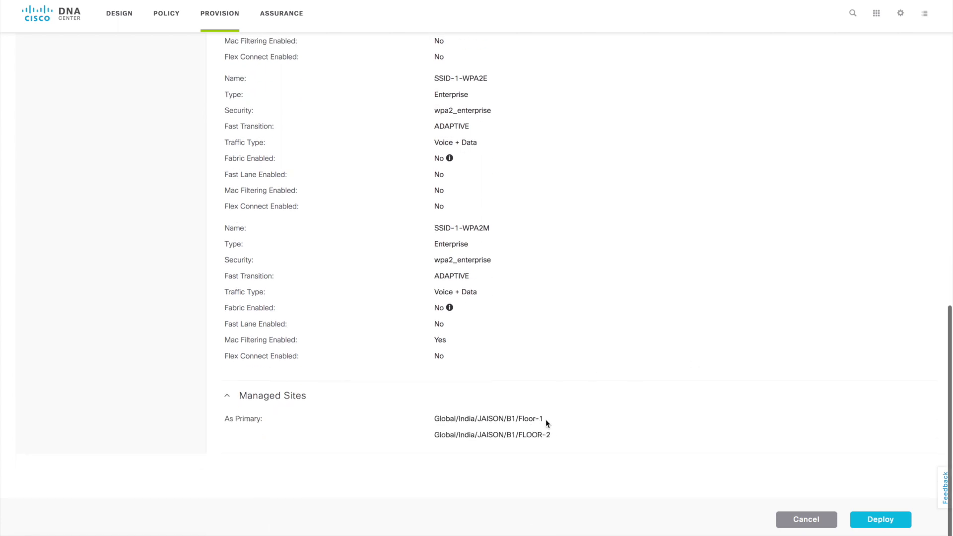
pyautogui.tripleClick(517, 417)
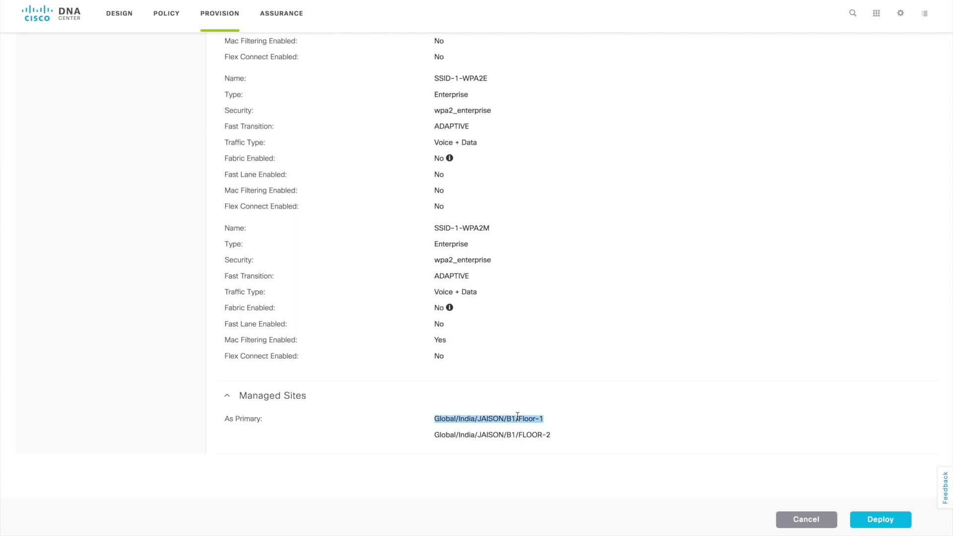
pyautogui.tripleClick(513, 435)
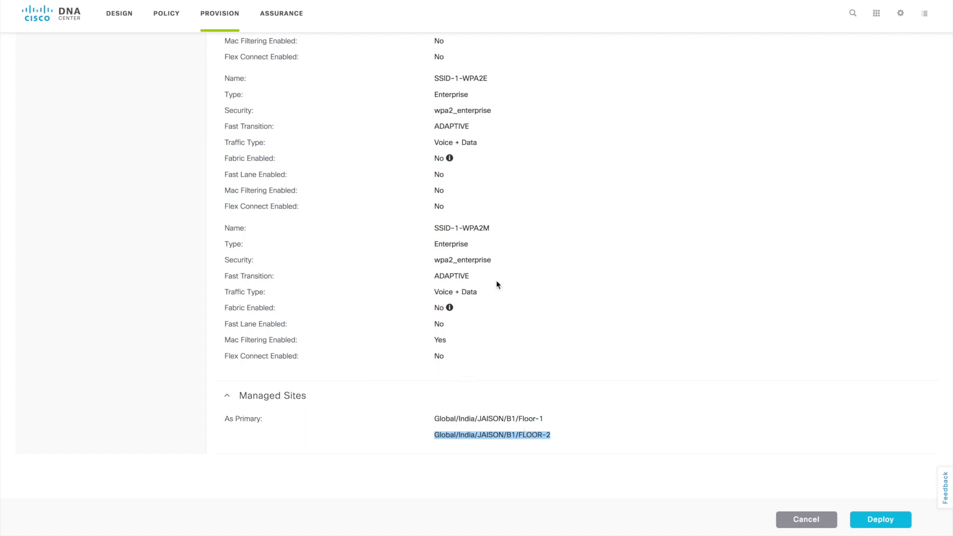
# Deploy FABRIC-WLC1 with When set to Now
pyautogui.click(869, 521)
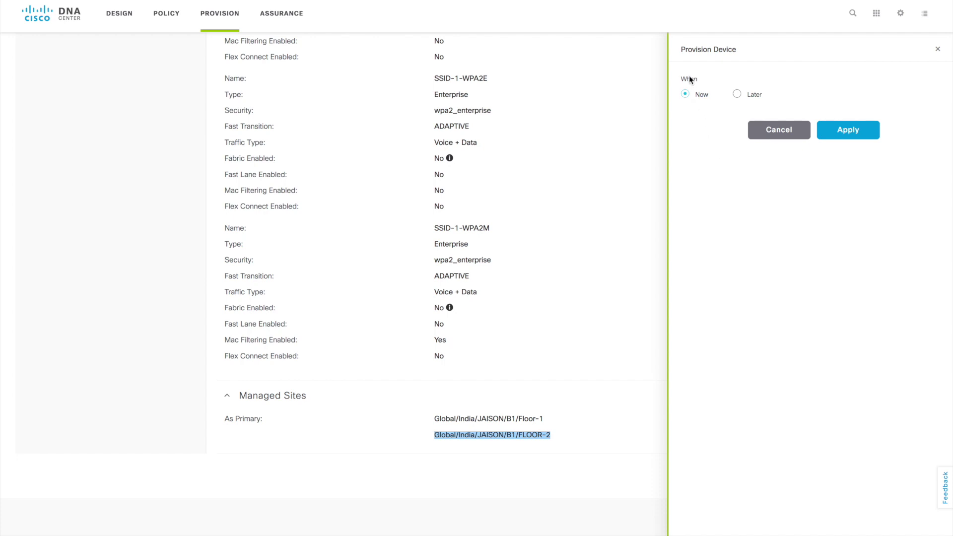
pyautogui.click(848, 131)
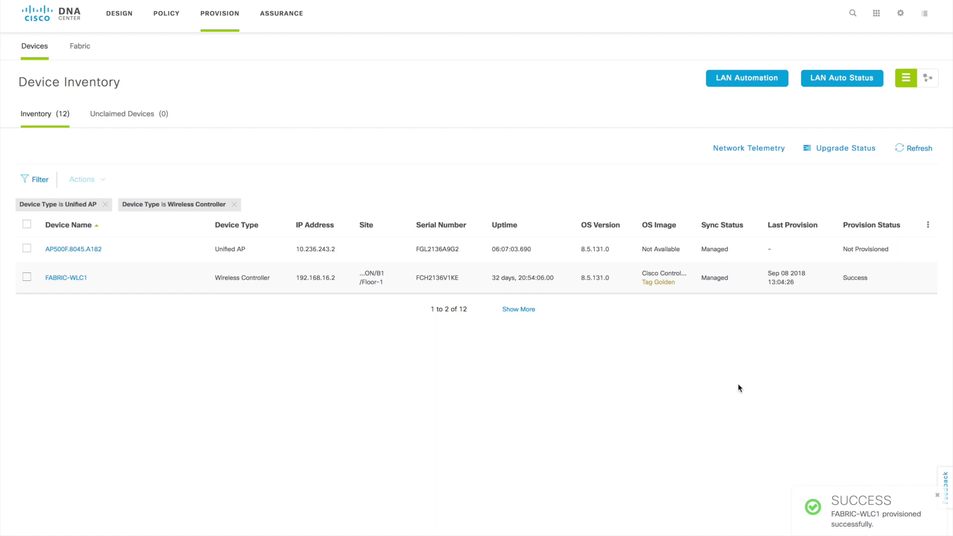
# Note the controller's Success status, then preview site assignment for AP500F.8045.A182 without changes
pyautogui.doubleClick(852, 281)
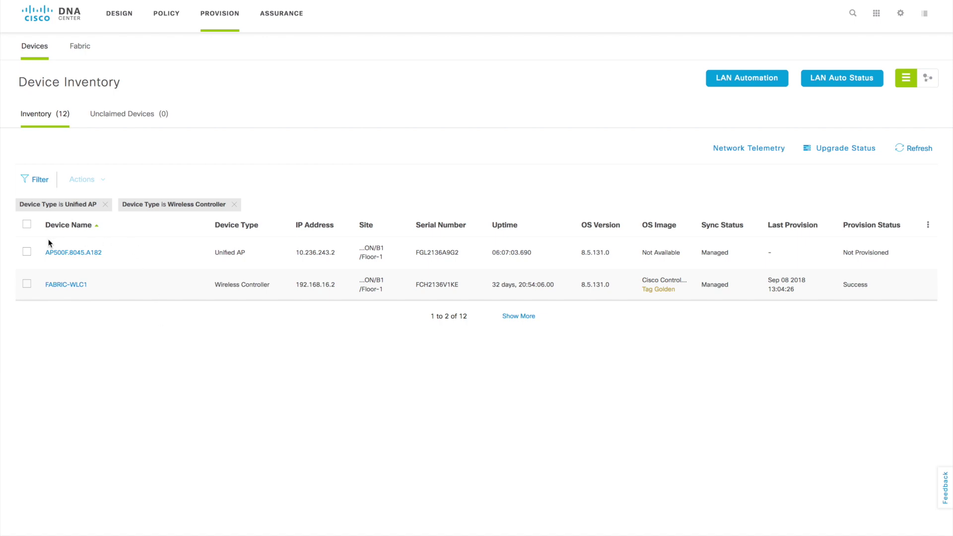
pyautogui.click(26, 252)
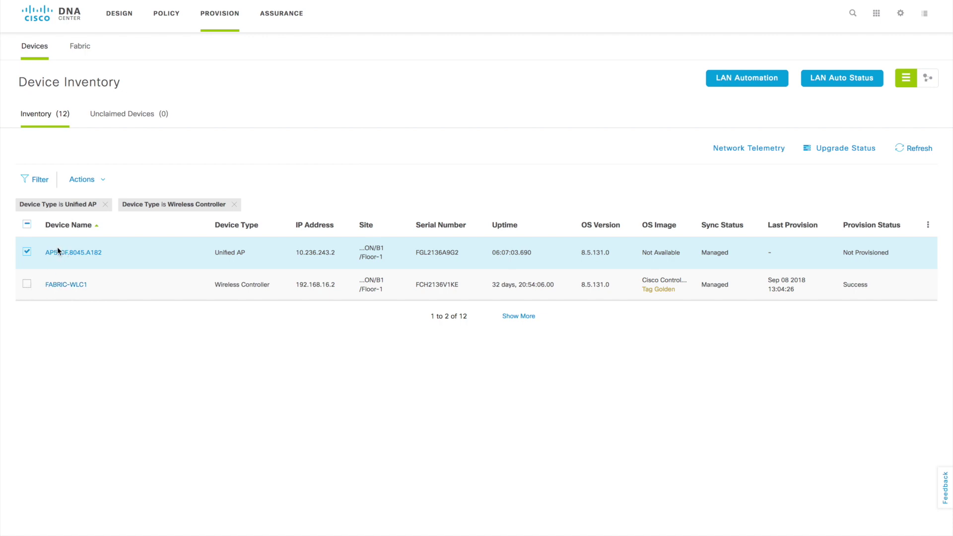
pyautogui.click(99, 179)
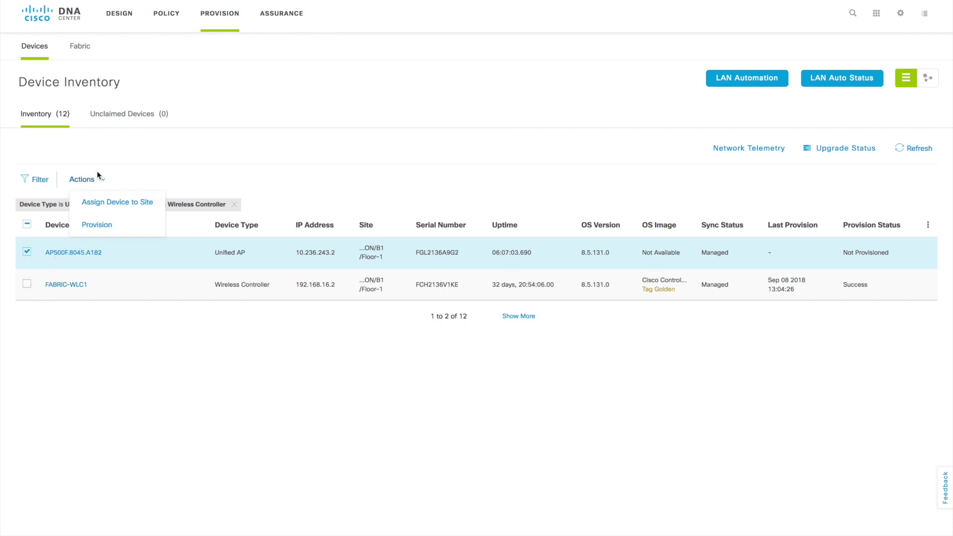
pyautogui.click(116, 203)
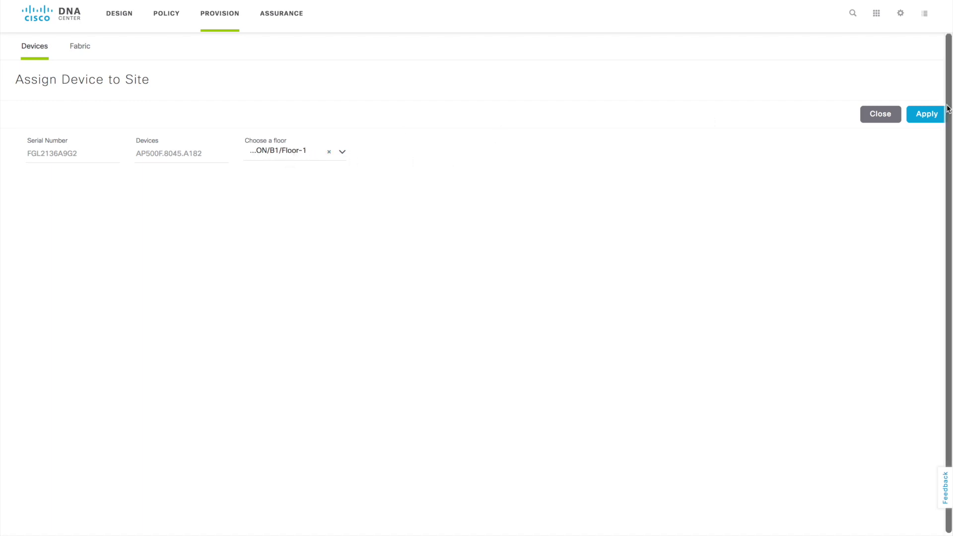
pyautogui.click(871, 113)
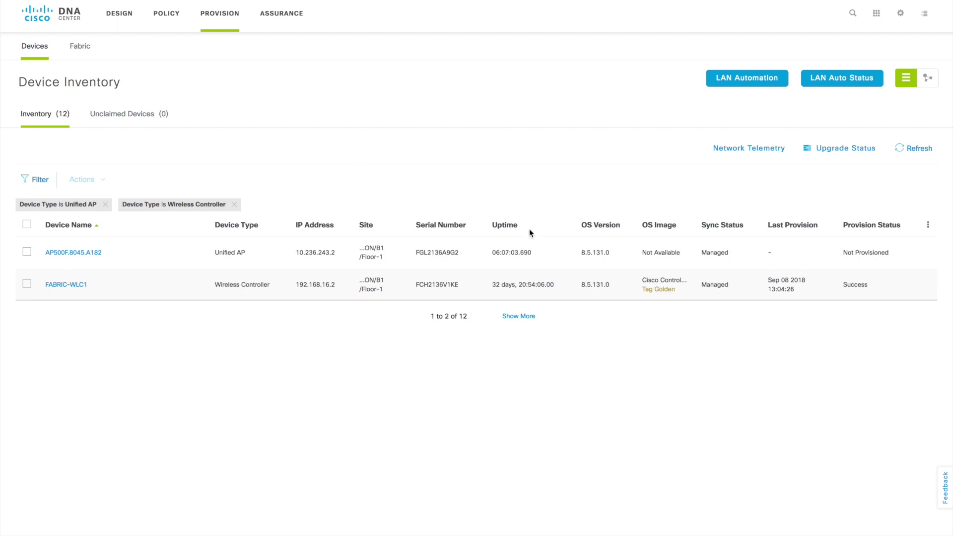
# Reselect access point AP500F.8045.A182 and begin provisioning it
pyautogui.click(27, 252)
pyautogui.click(101, 183)
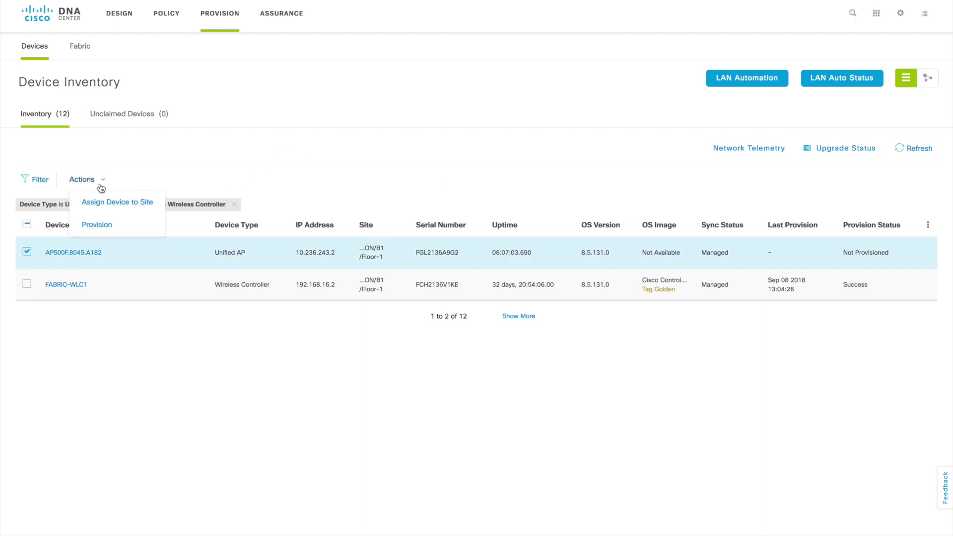
pyautogui.click(106, 226)
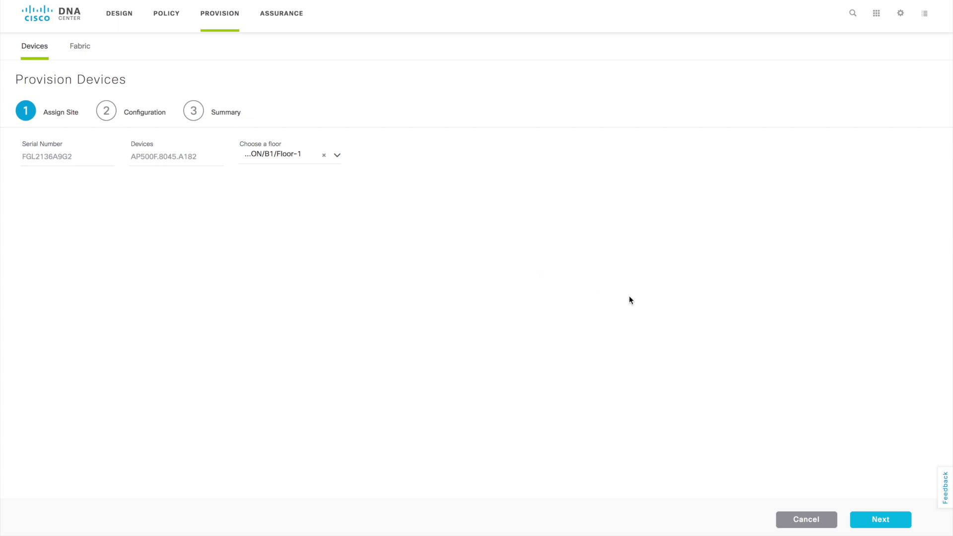
# Keep RF profile TYPICAL for AP500F.8045.A182 on Floor-1 and advance to the Summary and deployment panel
pyautogui.click(878, 521)
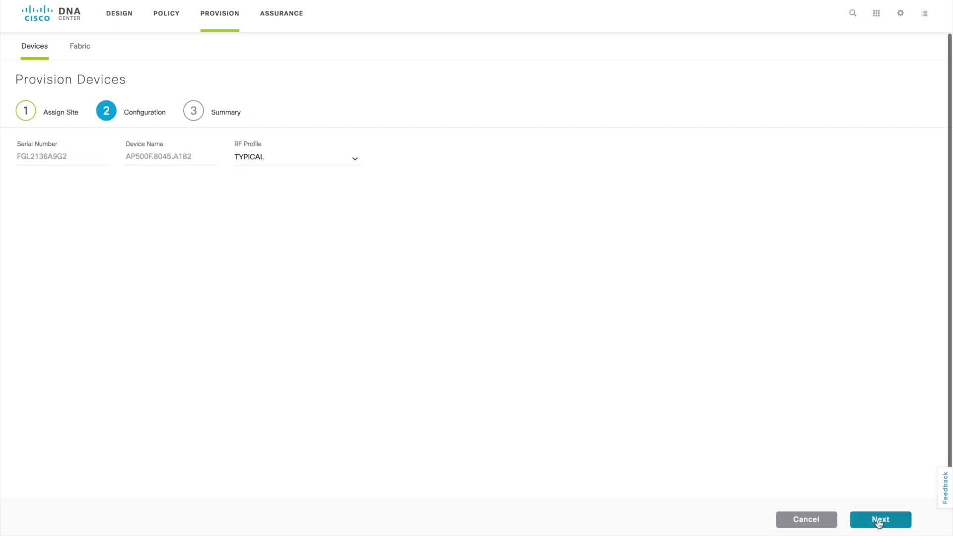
pyautogui.click(357, 160)
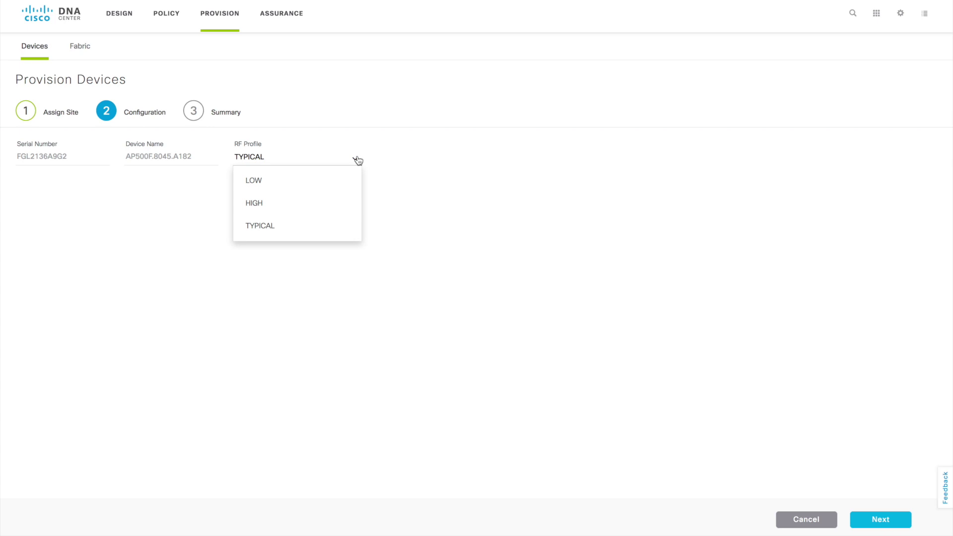
pyautogui.click(400, 169)
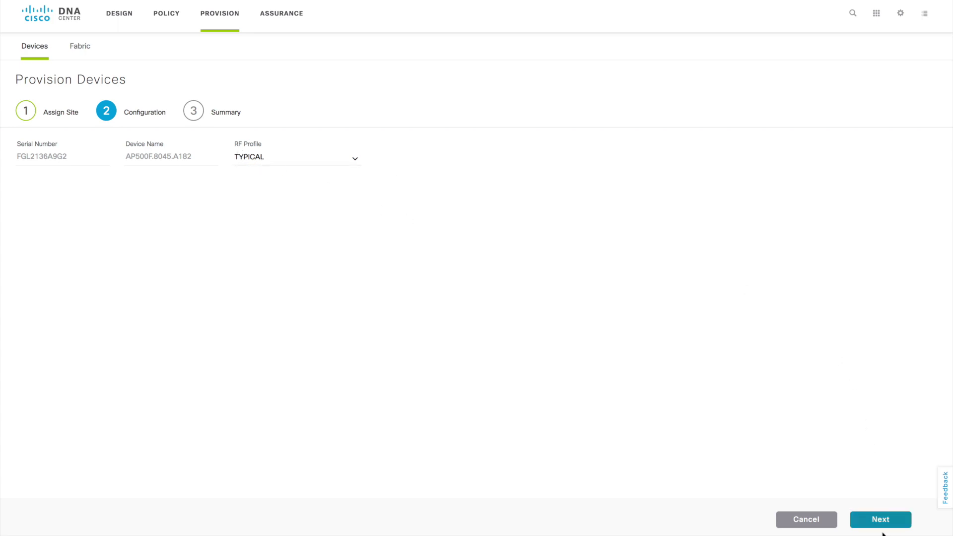
pyautogui.click(874, 520)
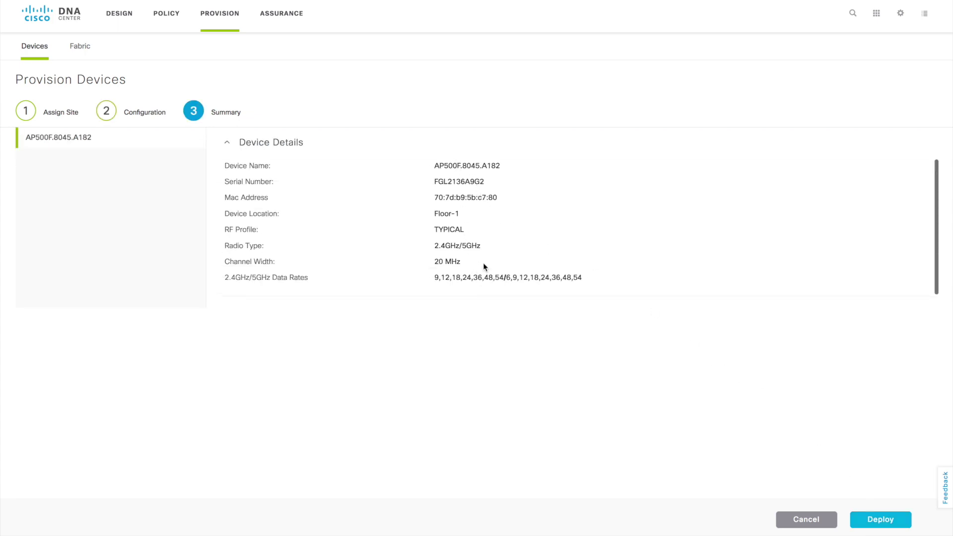
pyautogui.click(887, 521)
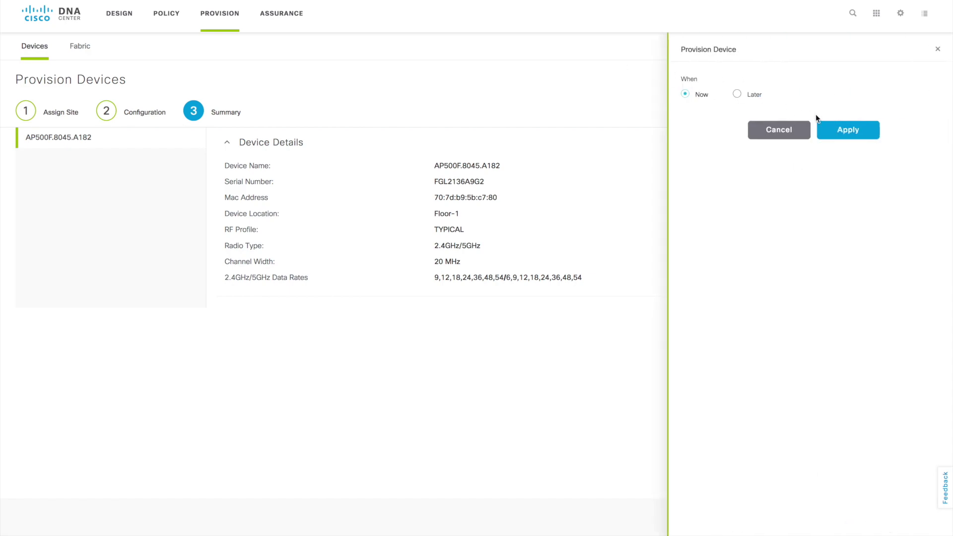
# Apply the AP500F.8045.A182 deployment with Now scheduling and accept the reboot warning
pyautogui.click(846, 138)
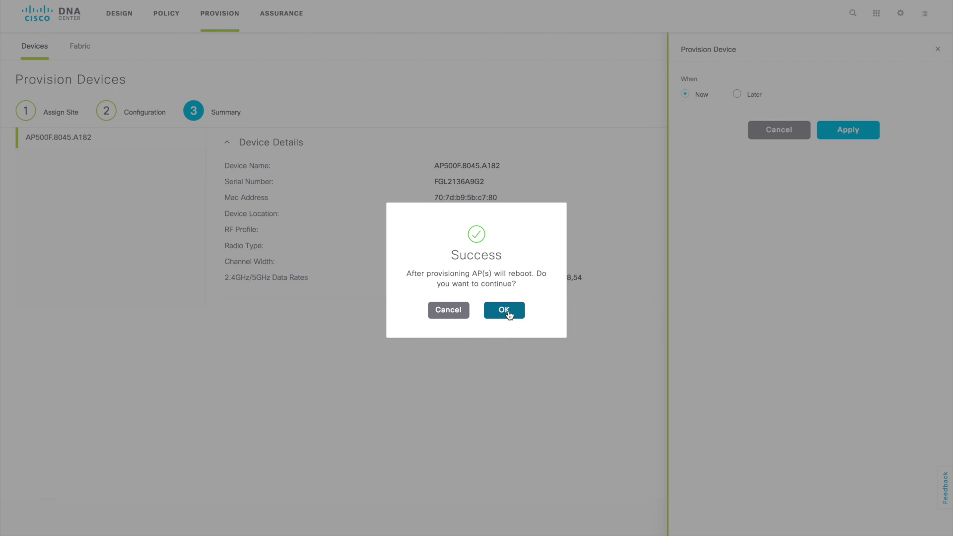
pyautogui.click(506, 311)
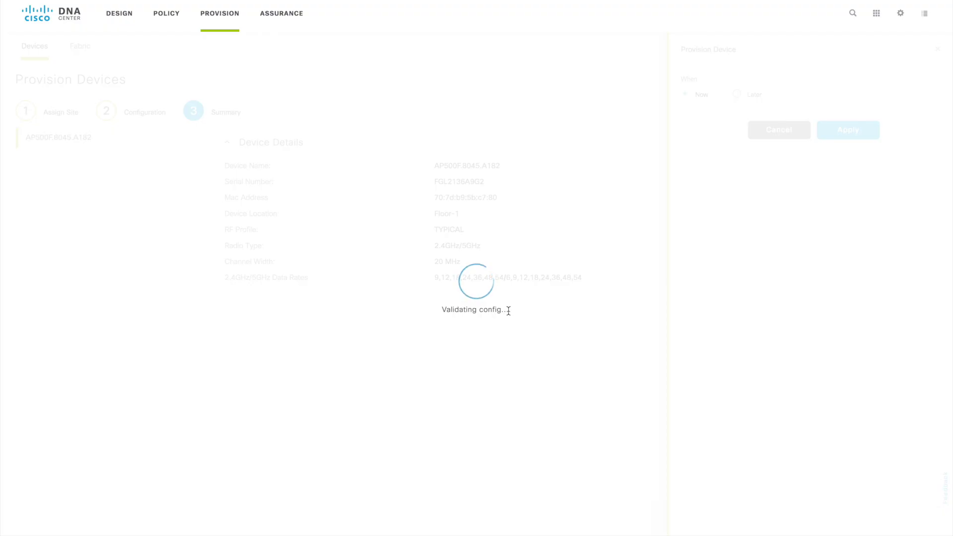